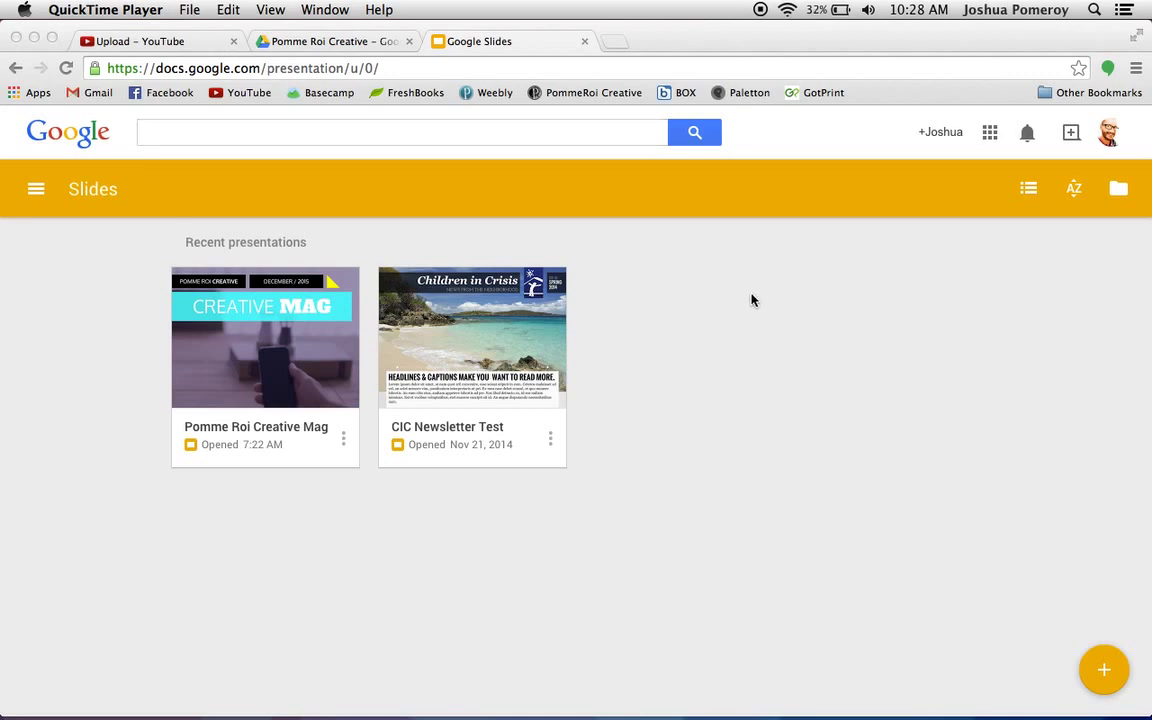
# - Hide Chrome's bookmarks bar with Cmd+Shift+B so the Slides home page fills the window
pyautogui.click(753, 300)
pyautogui.press('super+shift+b')
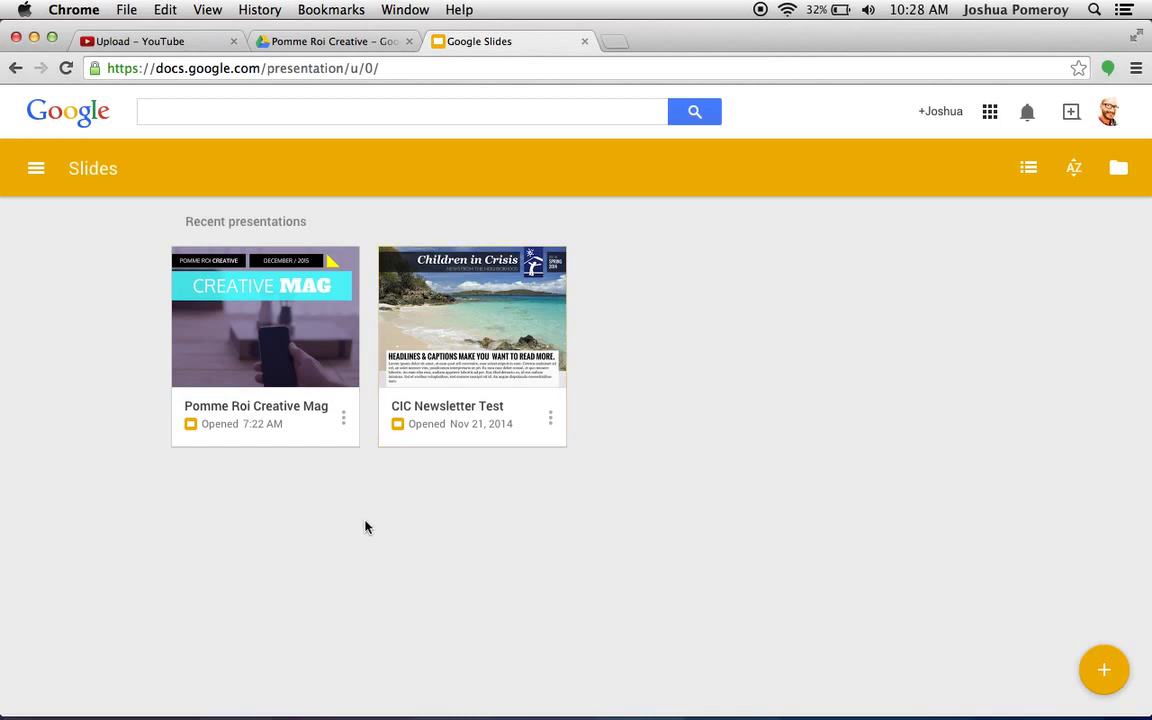
# - Open the Pomme Roi Creative Mag presentation from the recent list
pyautogui.click(300, 354)
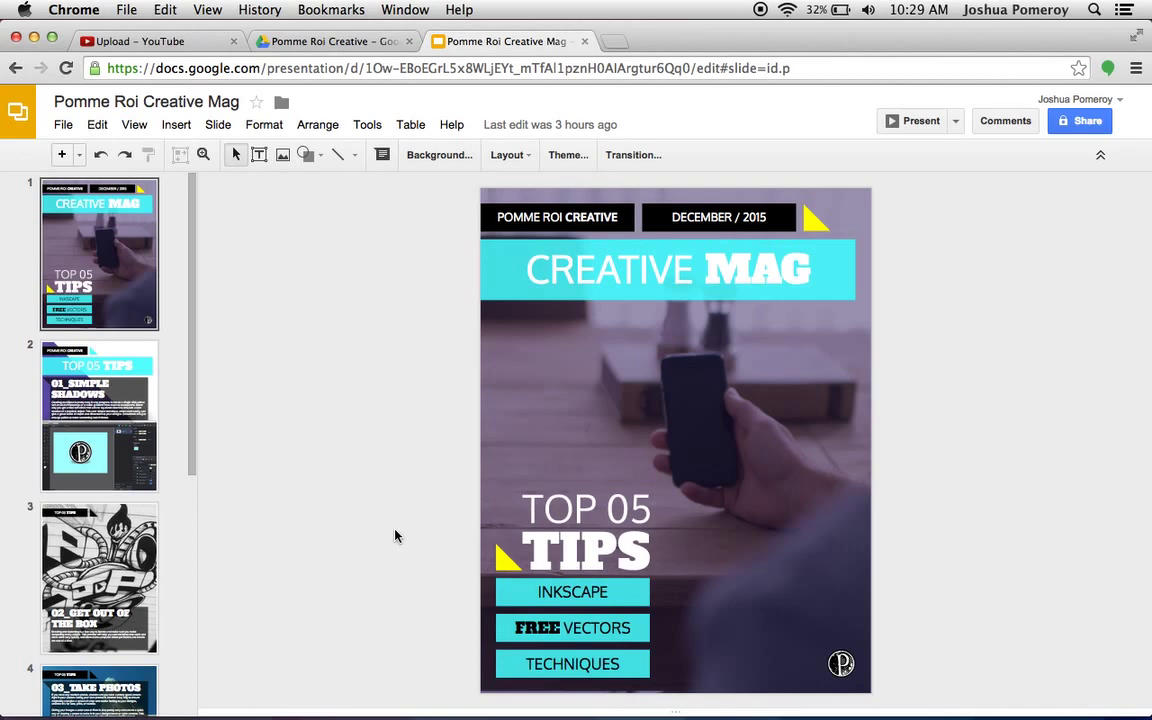
pyautogui.click(55, 124)
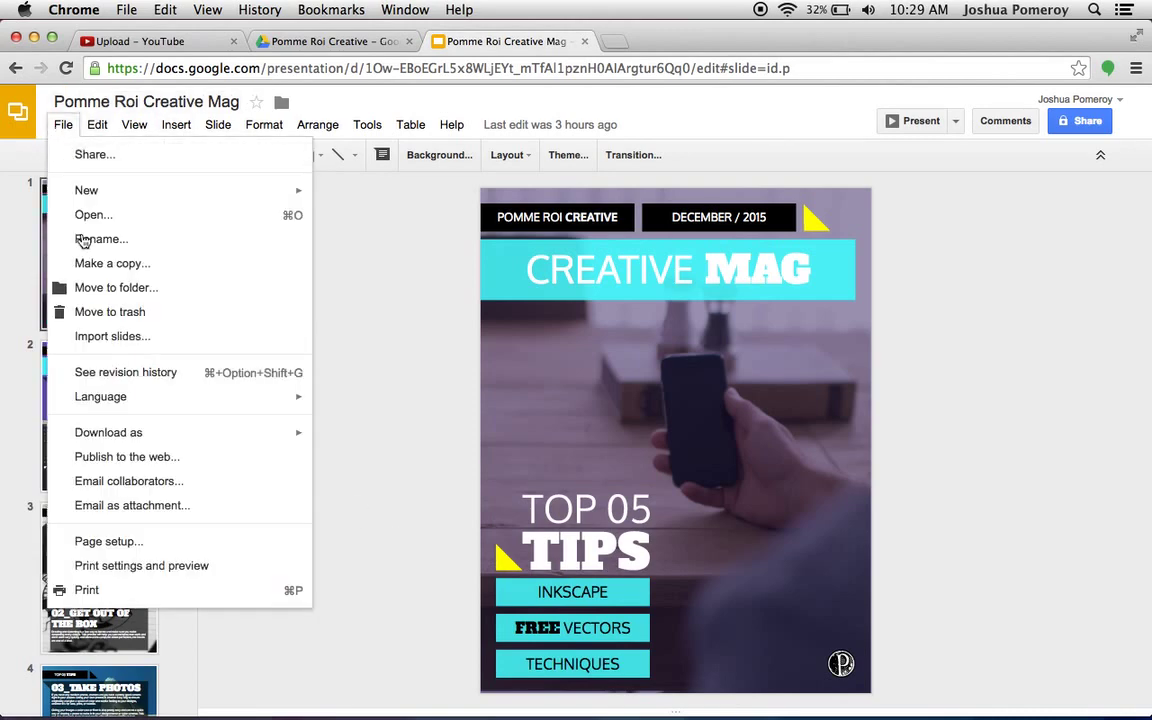
pyautogui.click(115, 543)
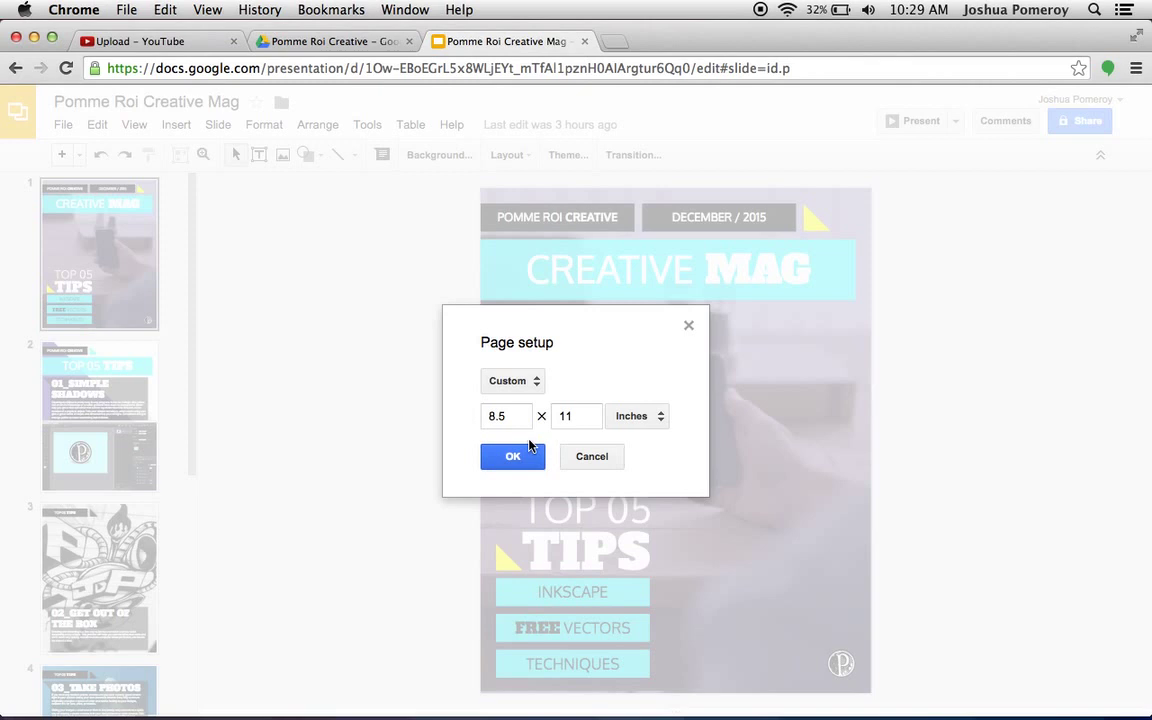
pyautogui.click(515, 381)
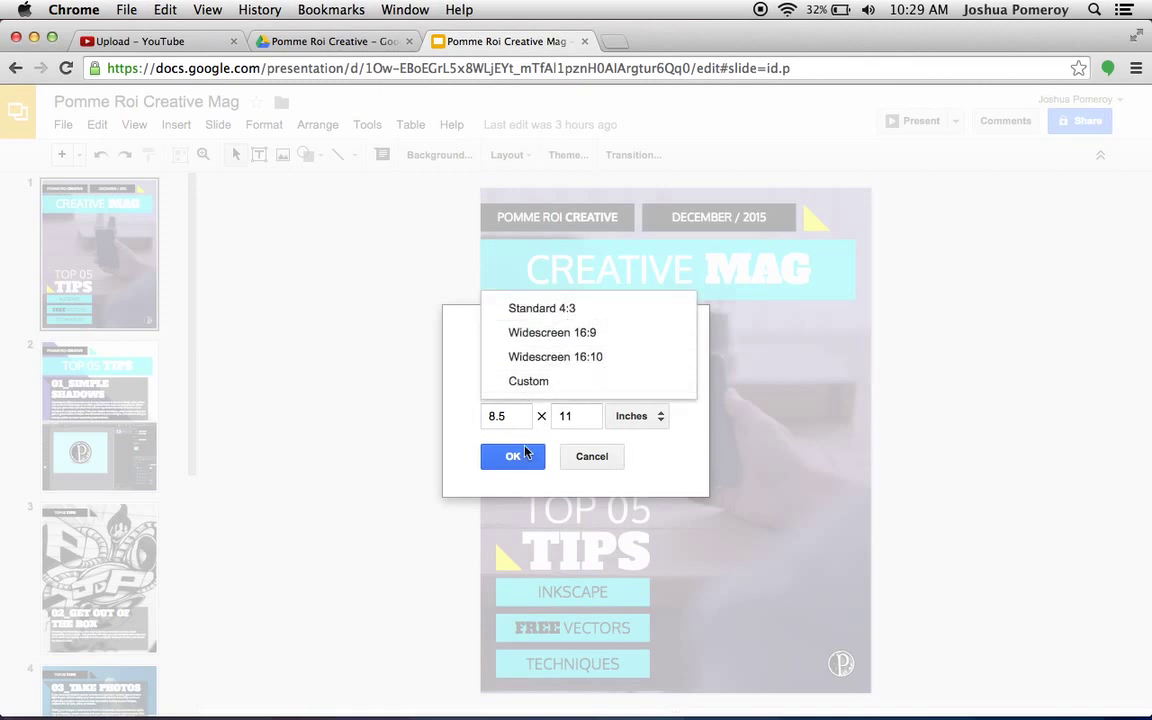
pyautogui.click(553, 392)
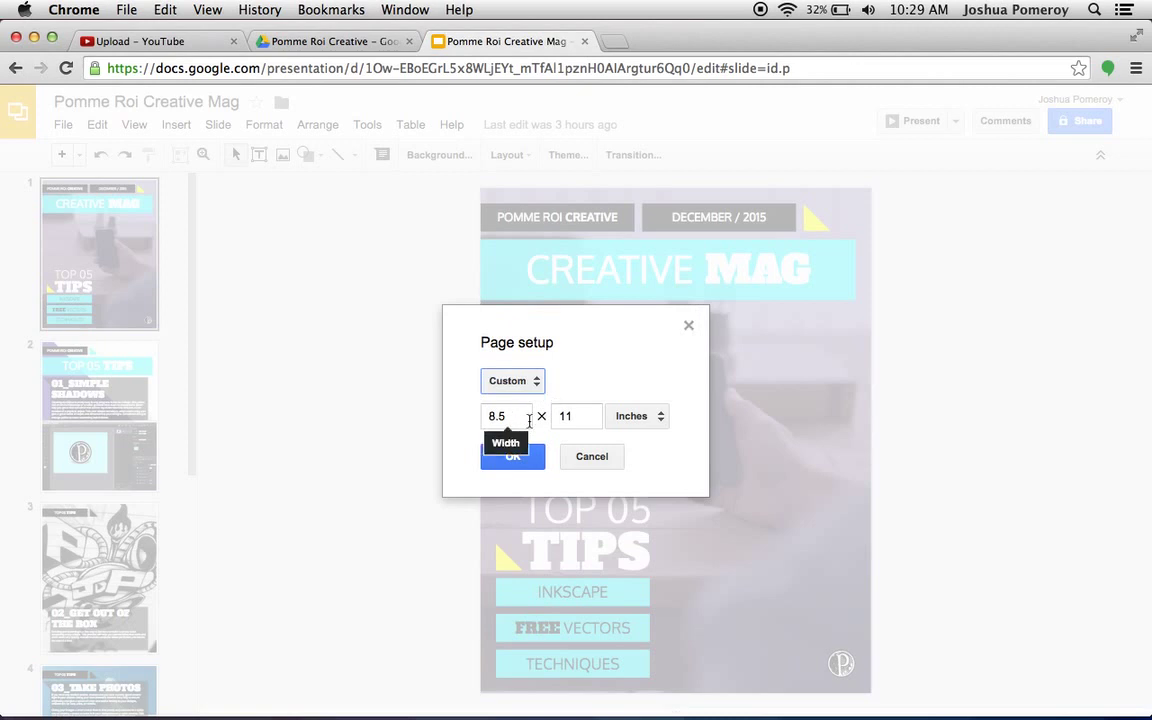
pyautogui.click(660, 416)
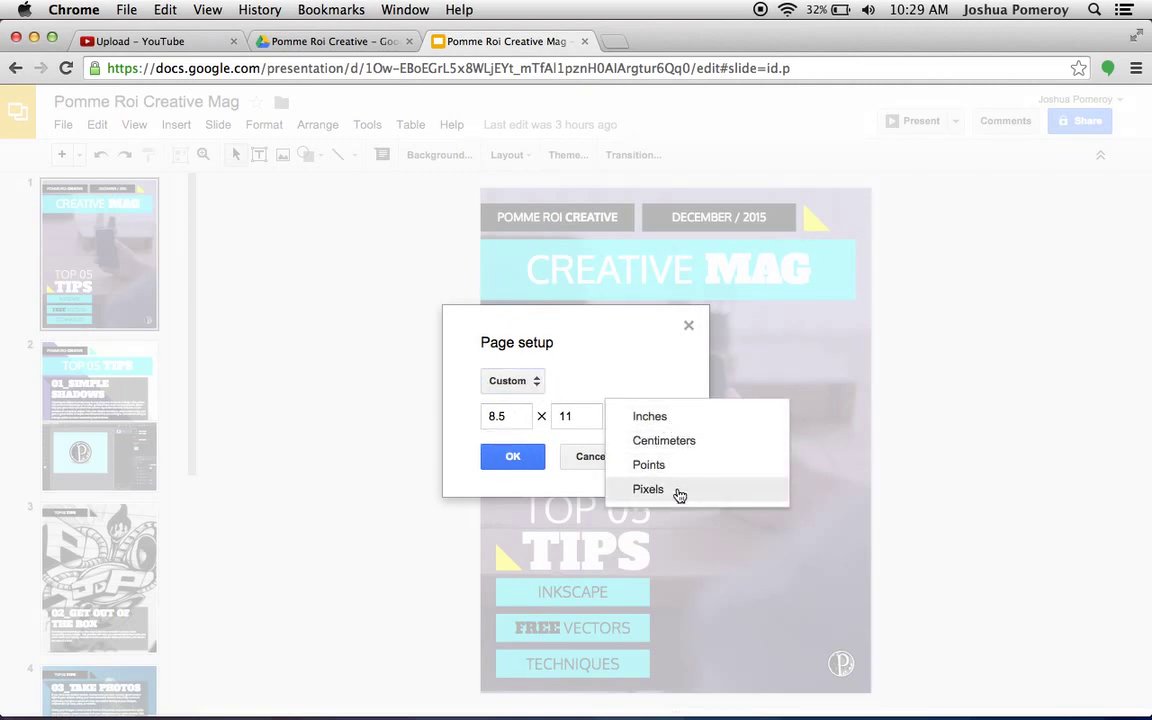
pyautogui.click(521, 419)
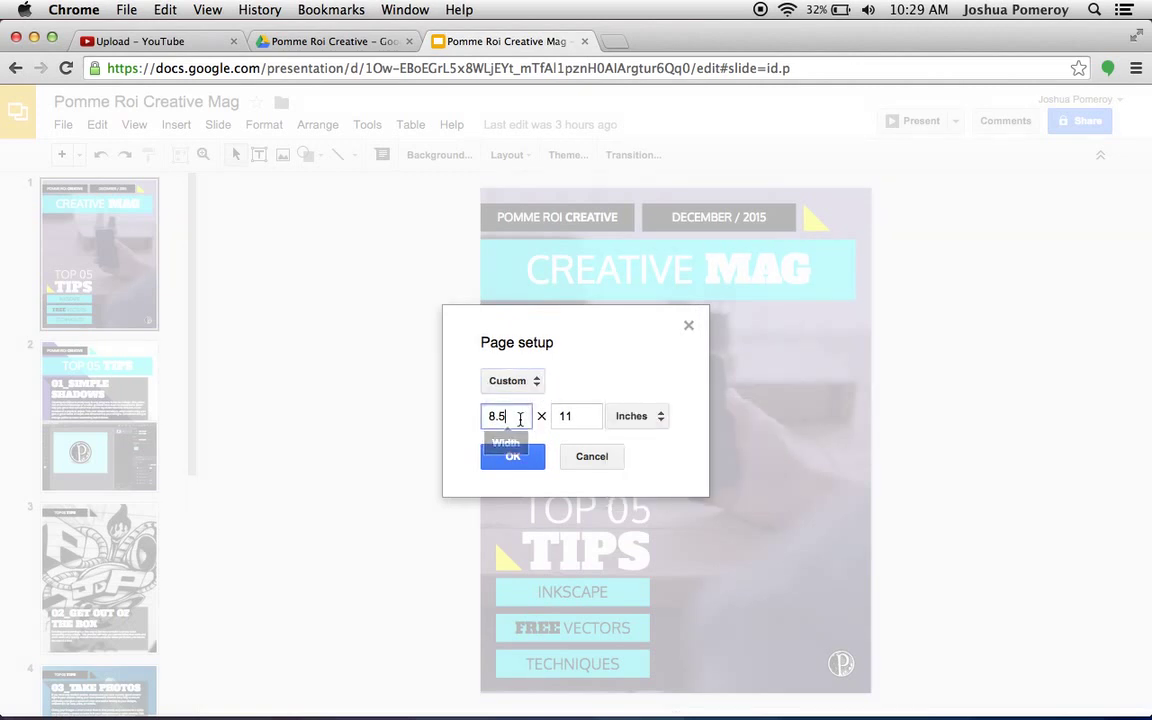
pyautogui.click(604, 474)
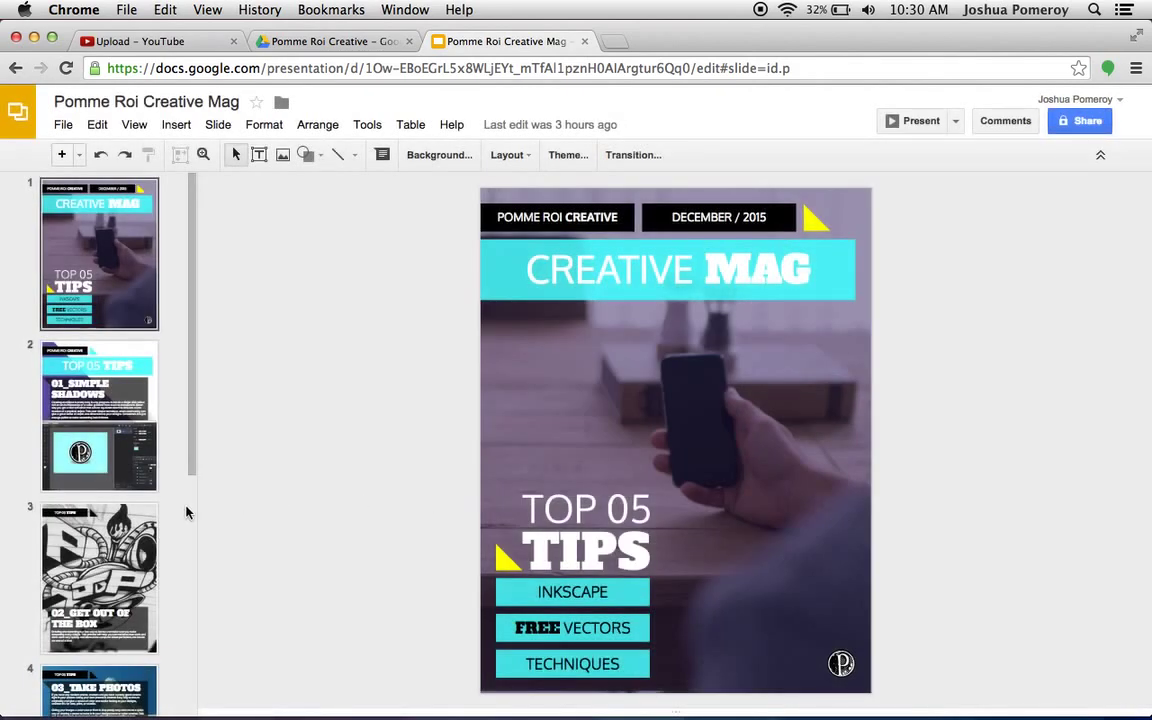
# - Check slide 2, then download the magazine as a PDF Document (.pdf)
pyautogui.click(114, 394)
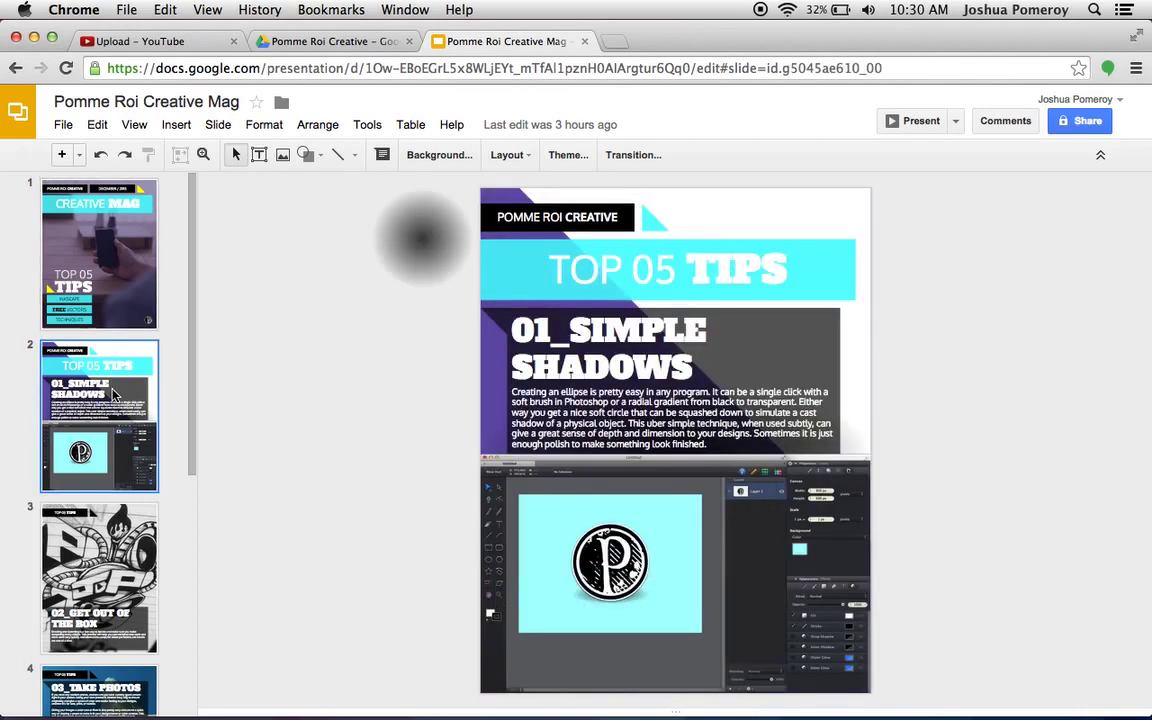
pyautogui.click(99, 261)
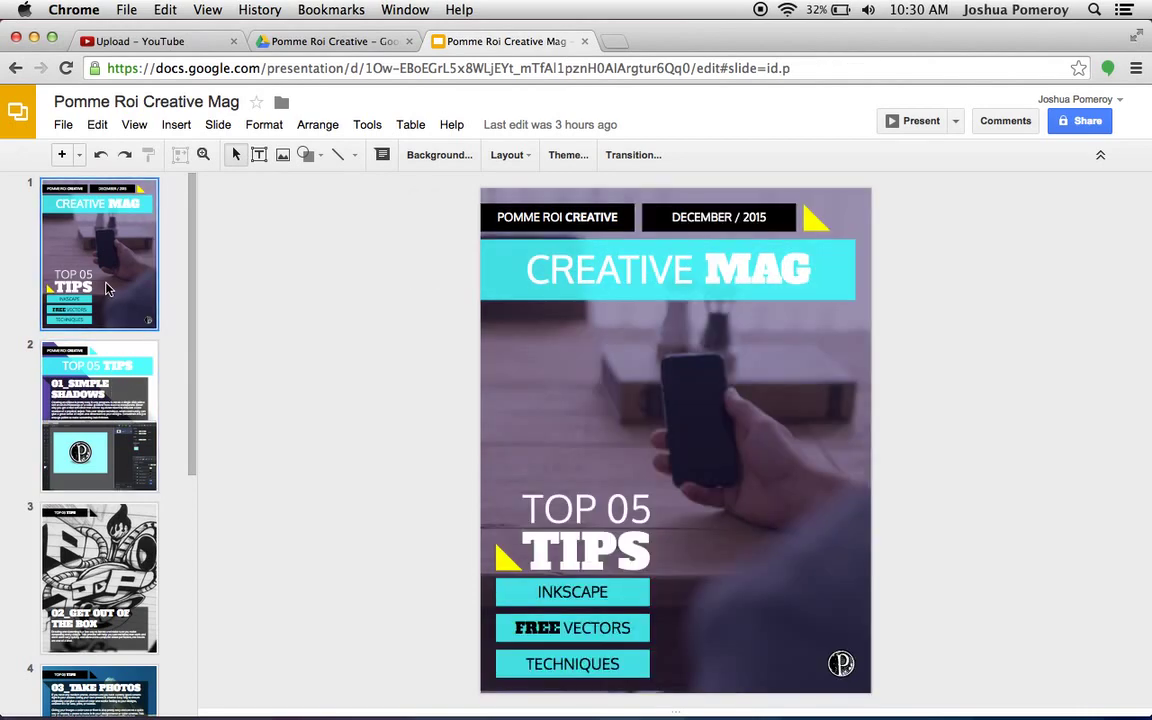
pyautogui.click(70, 133)
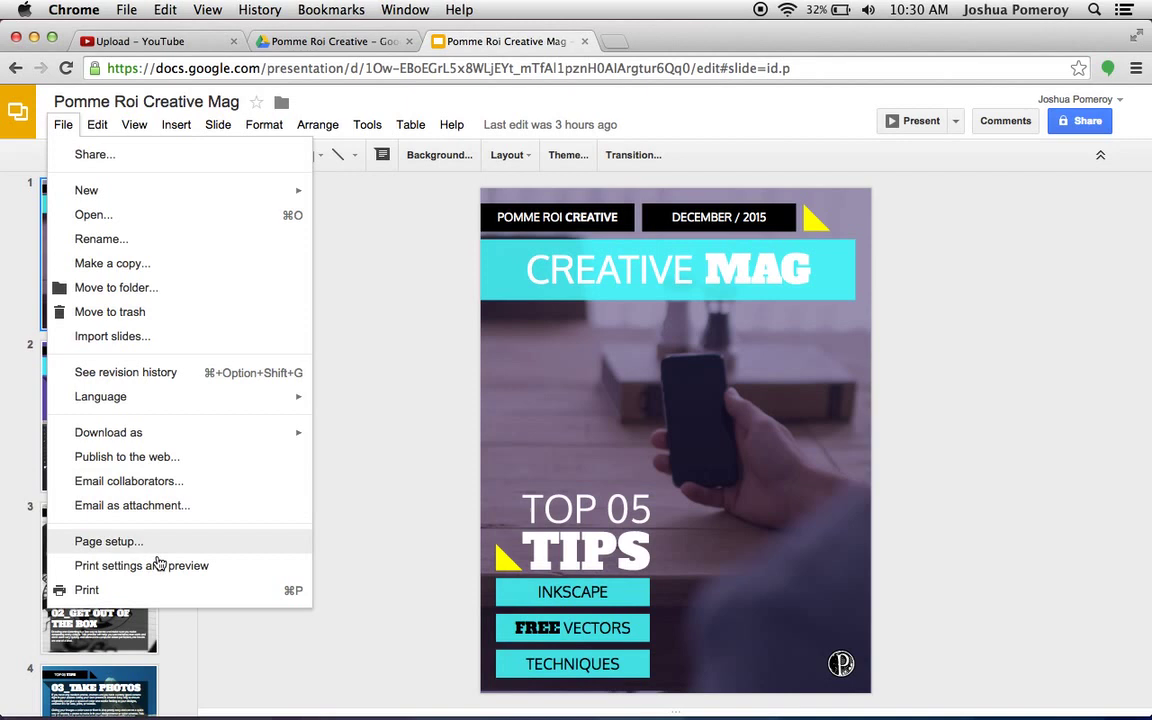
pyautogui.moveTo(190, 440)
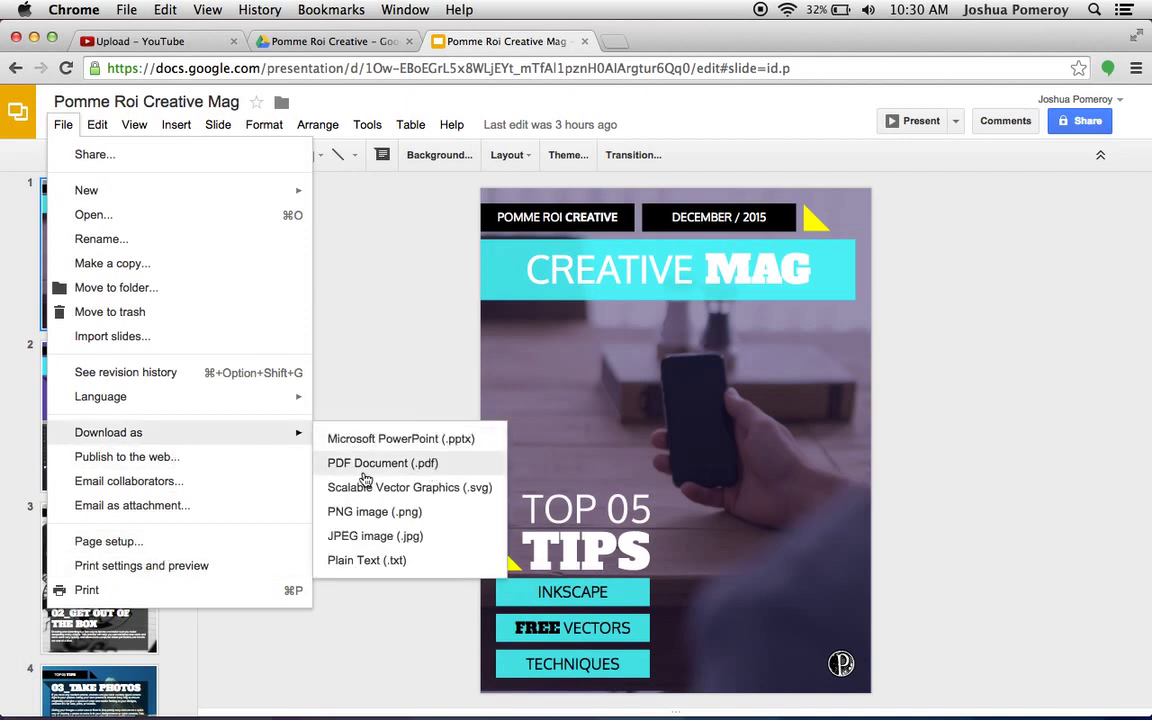
pyautogui.click(366, 470)
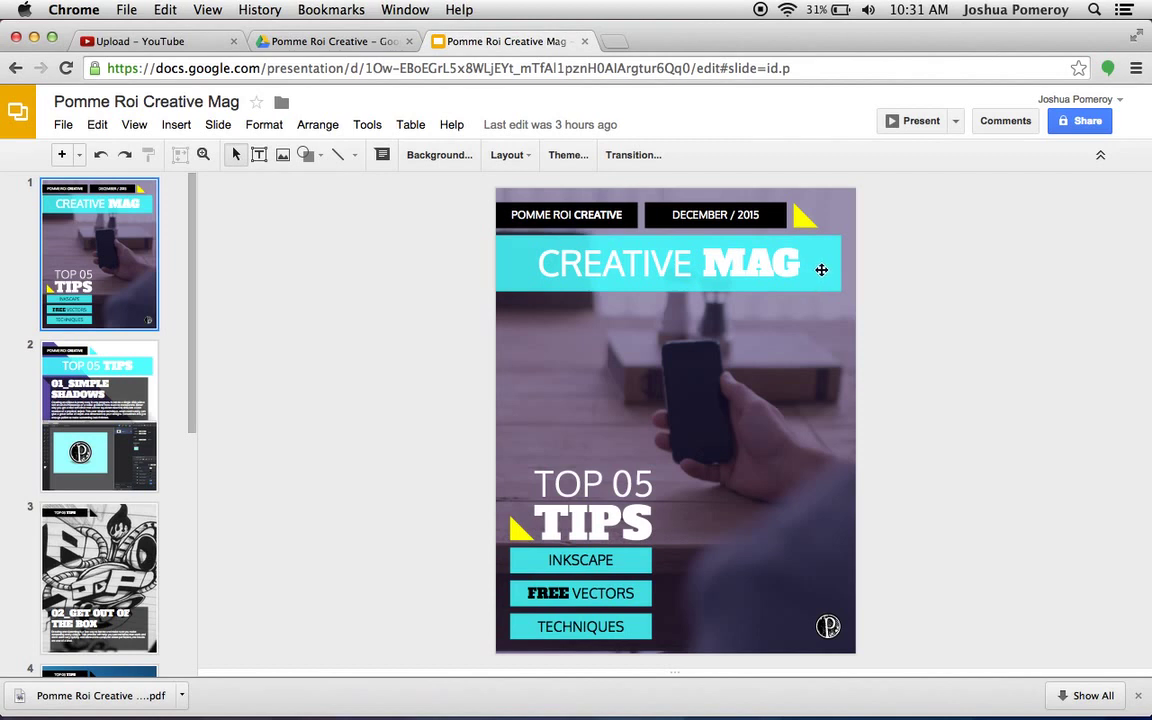
# - Try repositioning the CREATIVE MAG banner on the cover, nudging it down slightly
pyautogui.click(818, 262)
pyautogui.moveTo(818, 262)
pyautogui.mouseDown()
pyautogui.moveTo(597, 330)
pyautogui.moveTo(820, 284)
pyautogui.moveTo(812, 270)
pyautogui.mouseUp()
pyautogui.press('Down')
pyautogui.press('Down')
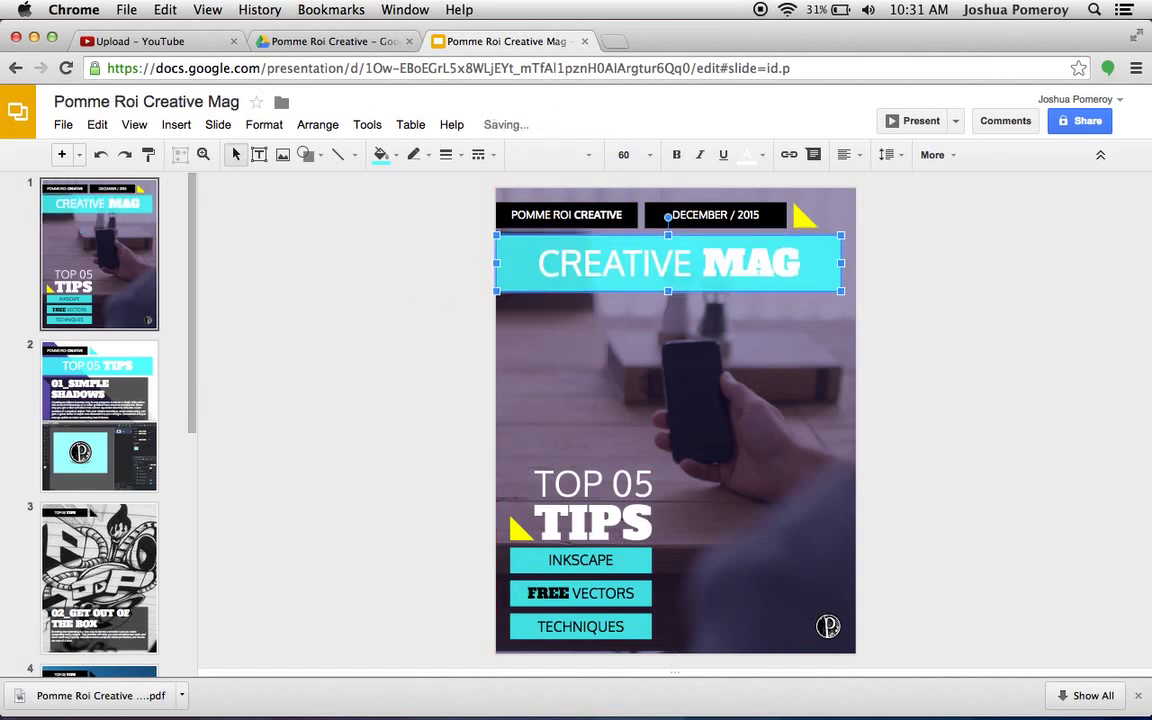
pyautogui.click(347, 350)
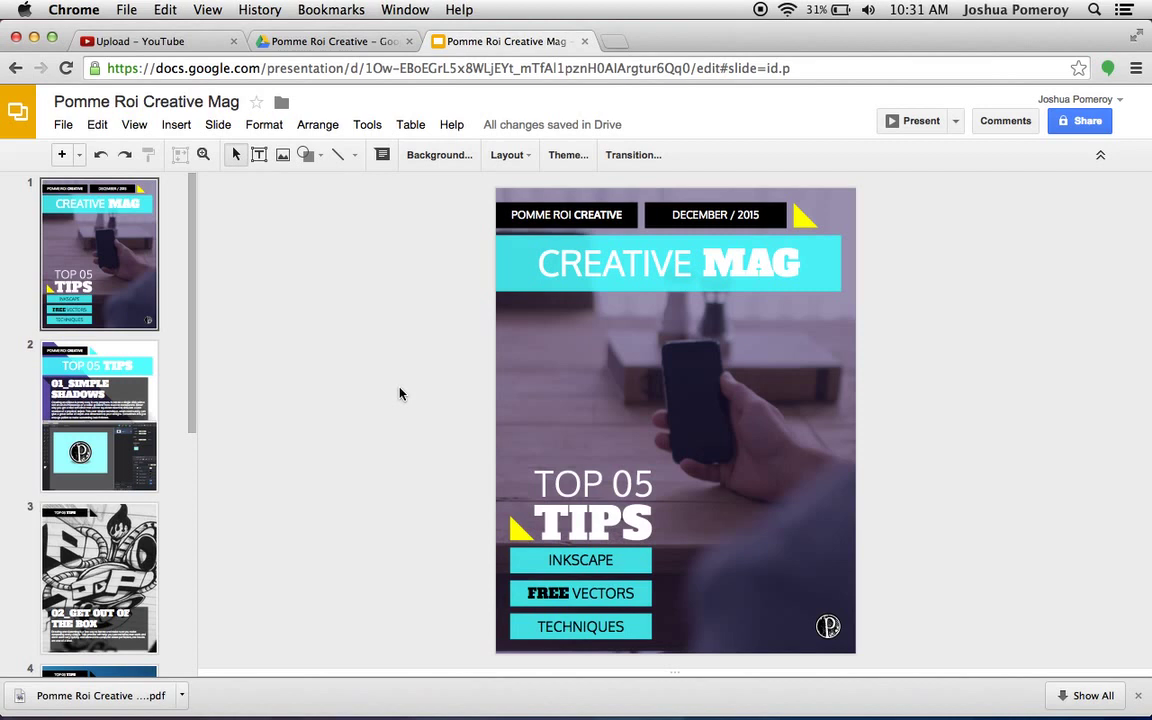
# - Move the INKSCAPE box to the right, then undo it so it stays put
pyautogui.moveTo(635, 558); pyautogui.dragTo(815, 543)
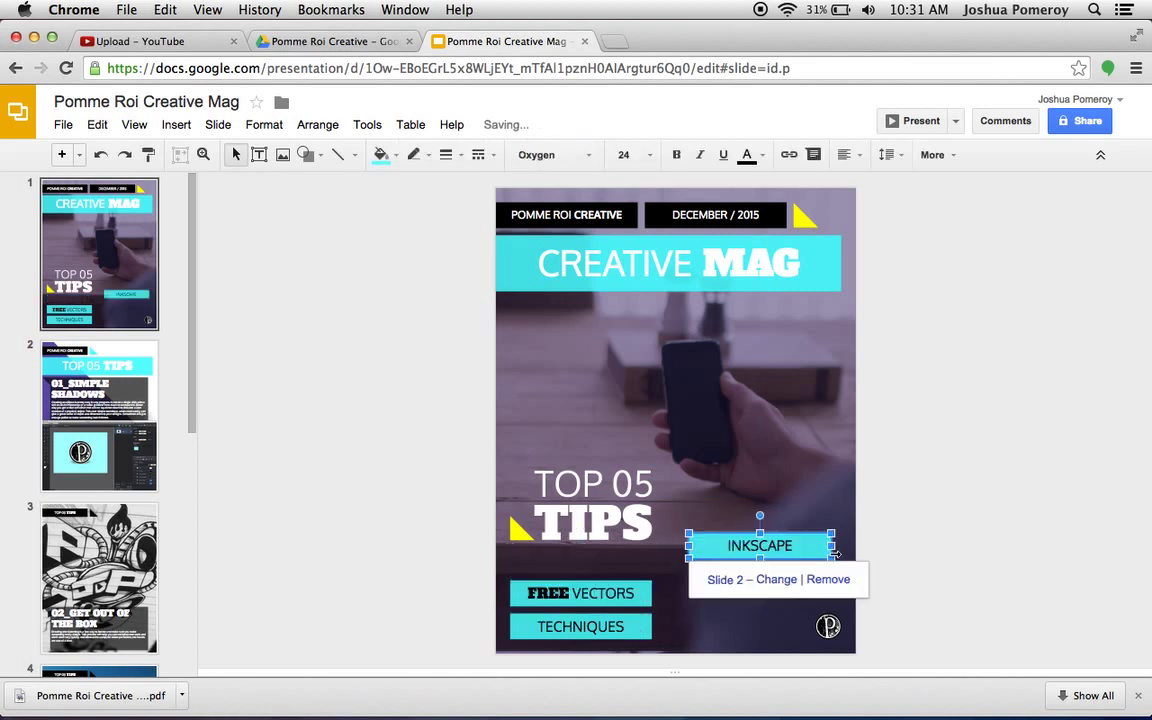
pyautogui.press('super+z')
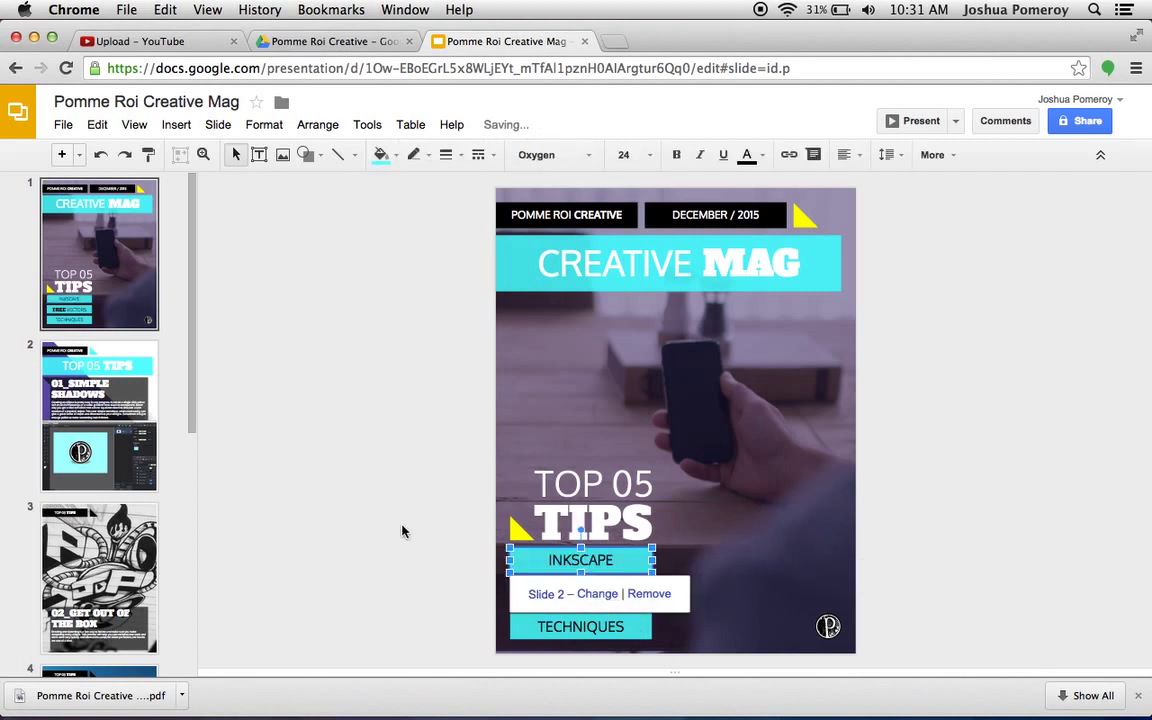
pyautogui.click(345, 510)
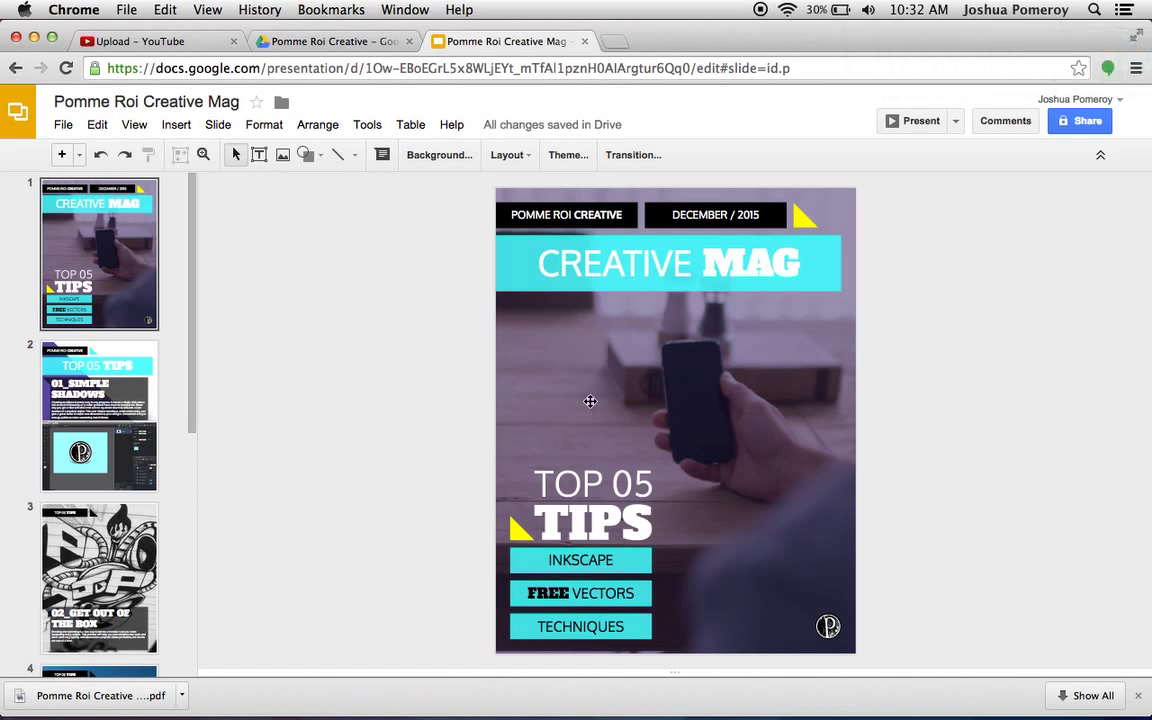
# - Look at slide 3, then return to slide 2, 01_SIMPLE SHADOWS
pyautogui.click(86, 392)
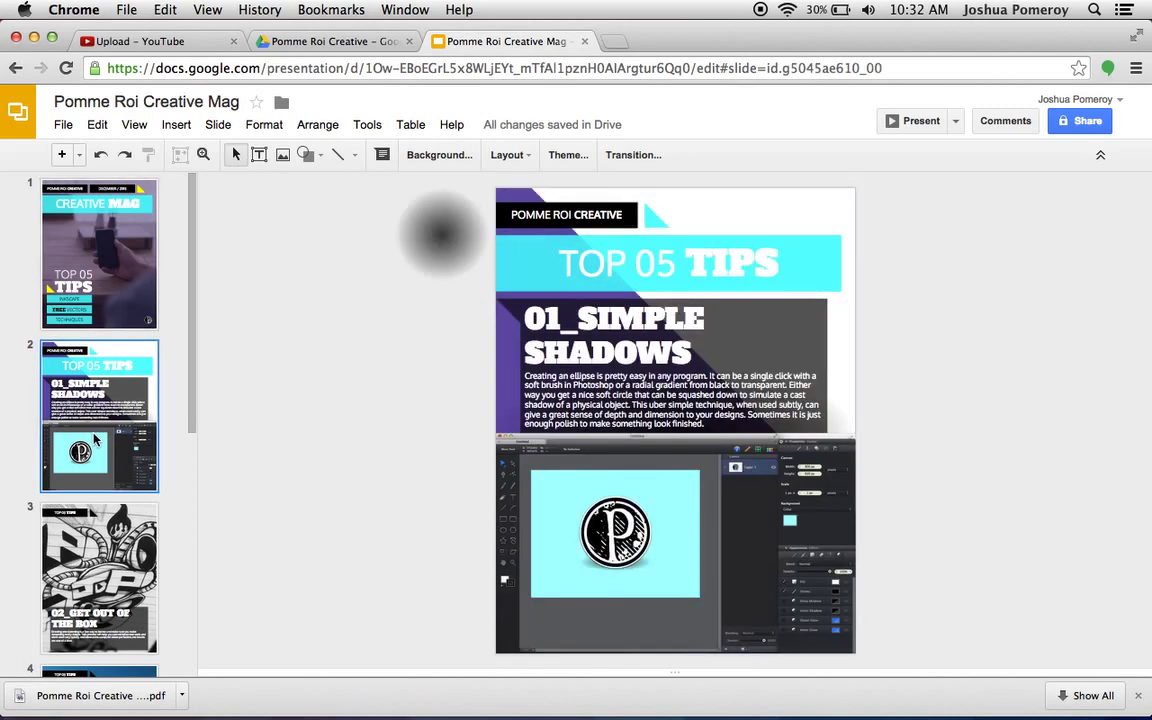
pyautogui.click(102, 512)
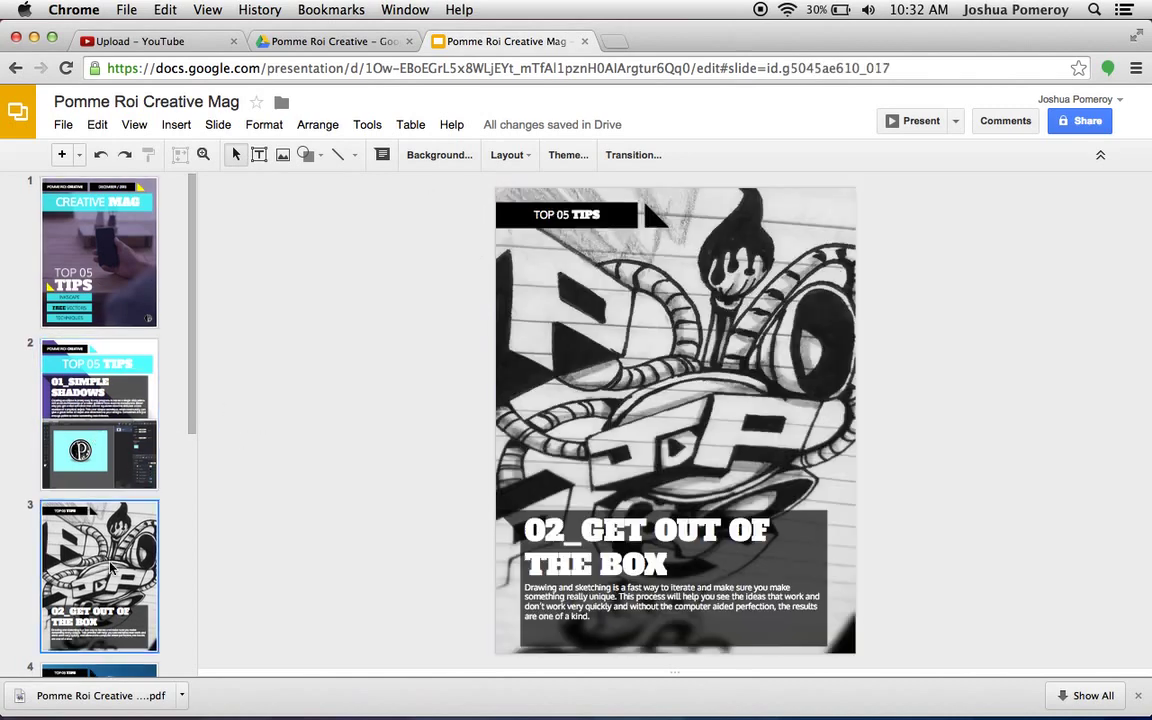
pyautogui.click(97, 405)
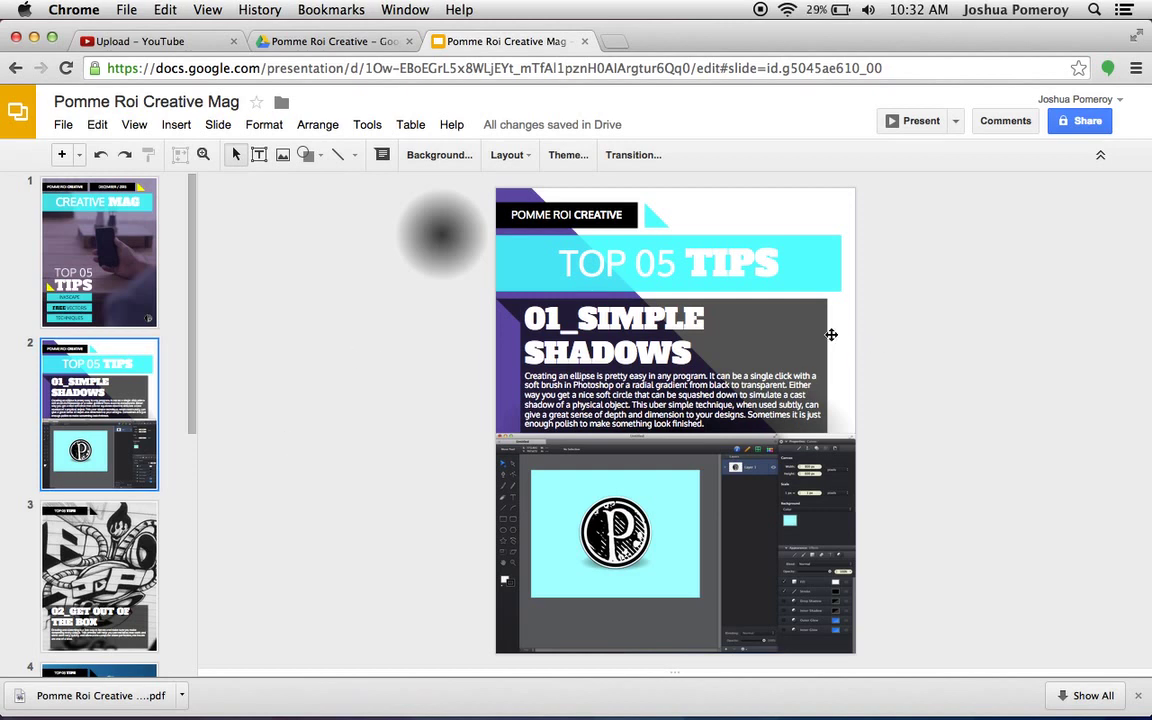
pyautogui.moveTo(517, 316); pyautogui.dragTo(280, 346)
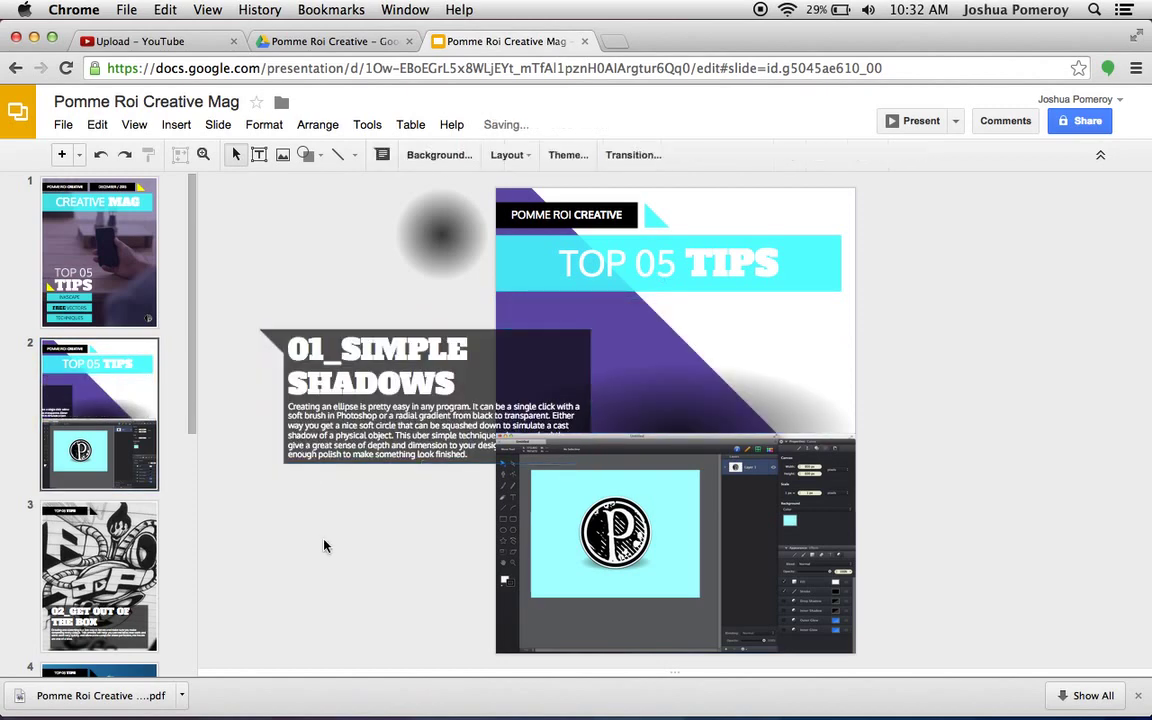
pyautogui.hotkey('ctrl', 'z')
pyautogui.click(281, 341)
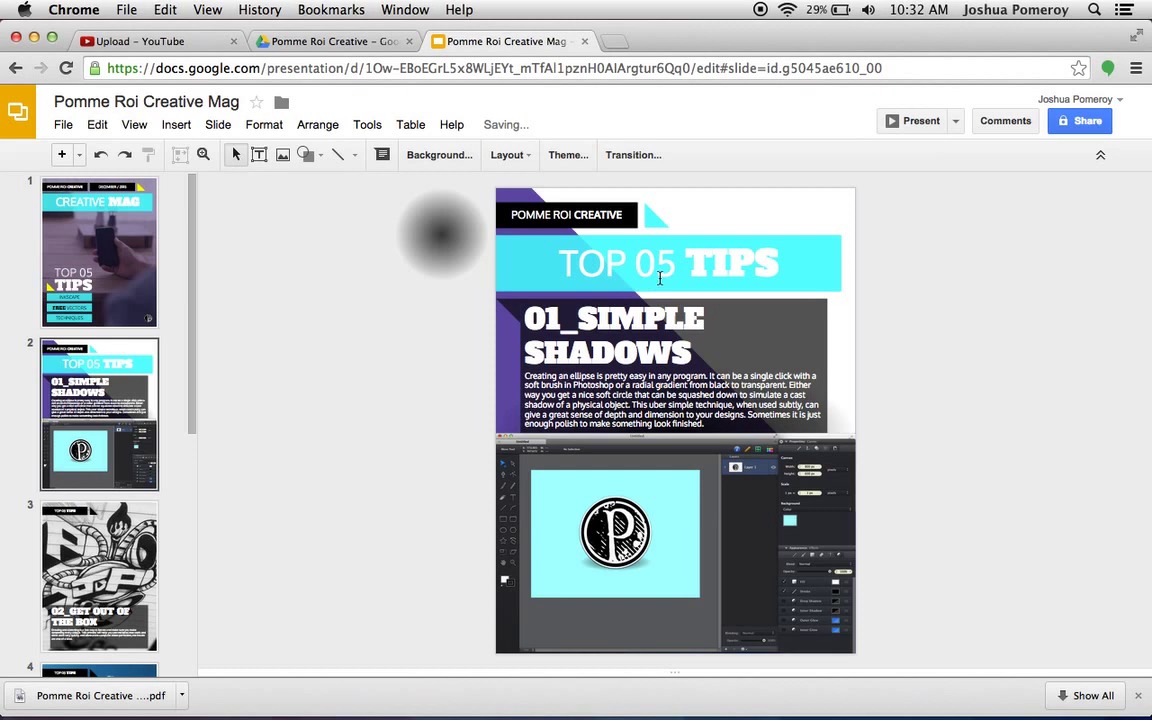
pyautogui.click(808, 290)
pyautogui.moveTo(808, 297); pyautogui.dragTo(818, 277)
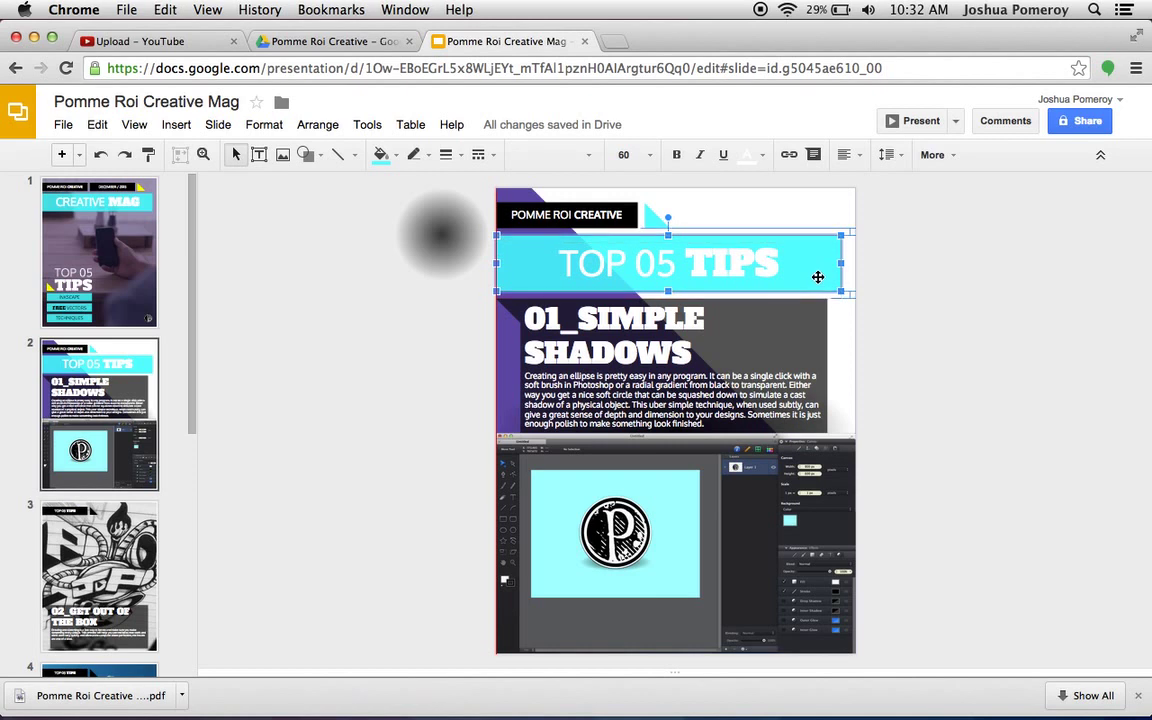
pyautogui.moveTo(818, 277); pyautogui.dragTo(818, 277)
pyautogui.click(406, 412)
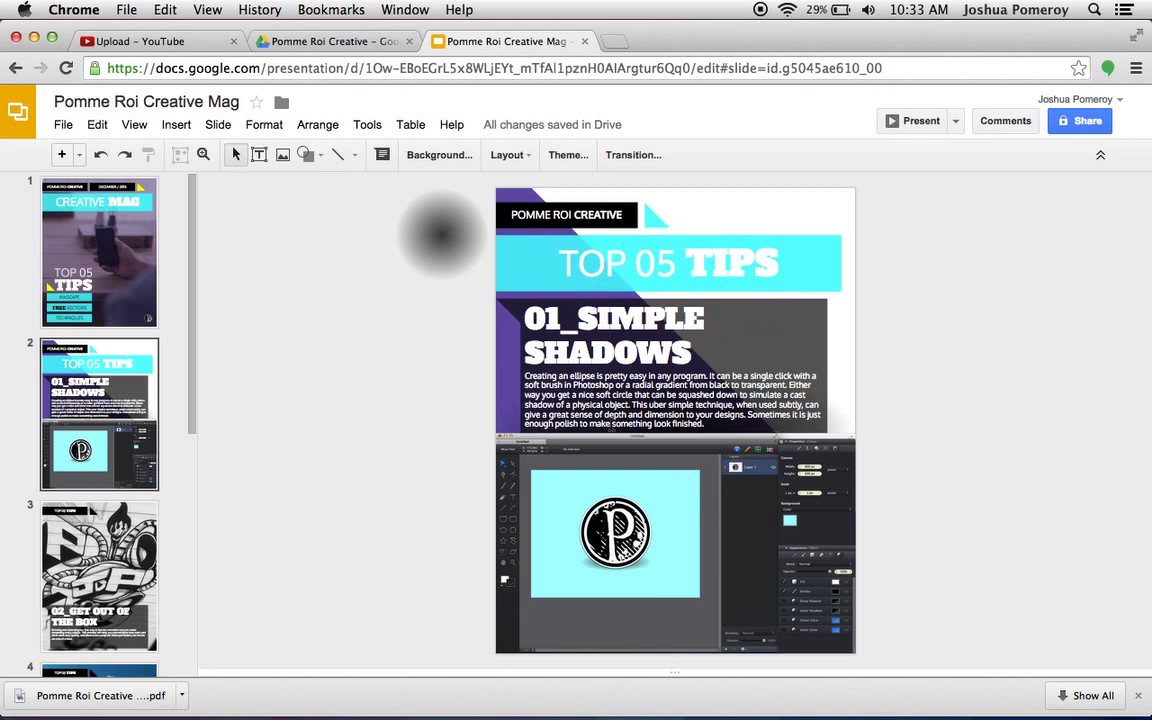
# - Move the gradient circle behind the TOP 05 TIPS banner and stretch it to the slide edge
pyautogui.click(442, 237)
pyautogui.click(434, 352)
pyautogui.click(442, 237)
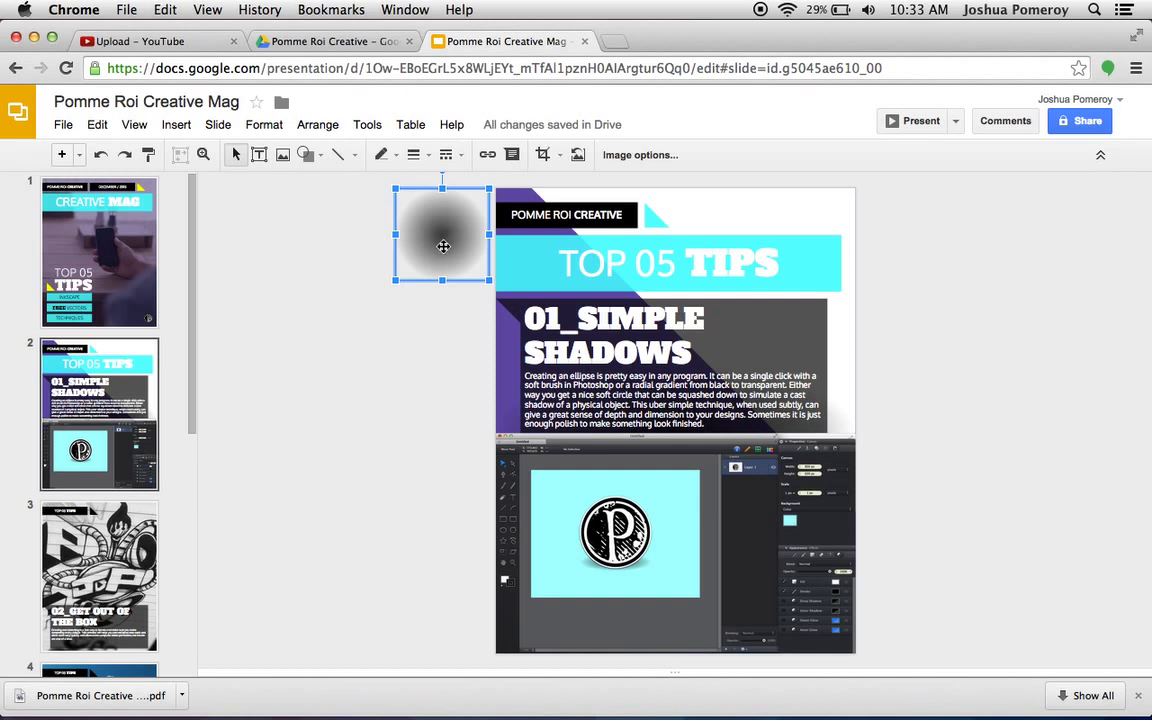
pyautogui.moveTo(443, 246); pyautogui.dragTo(745, 251)
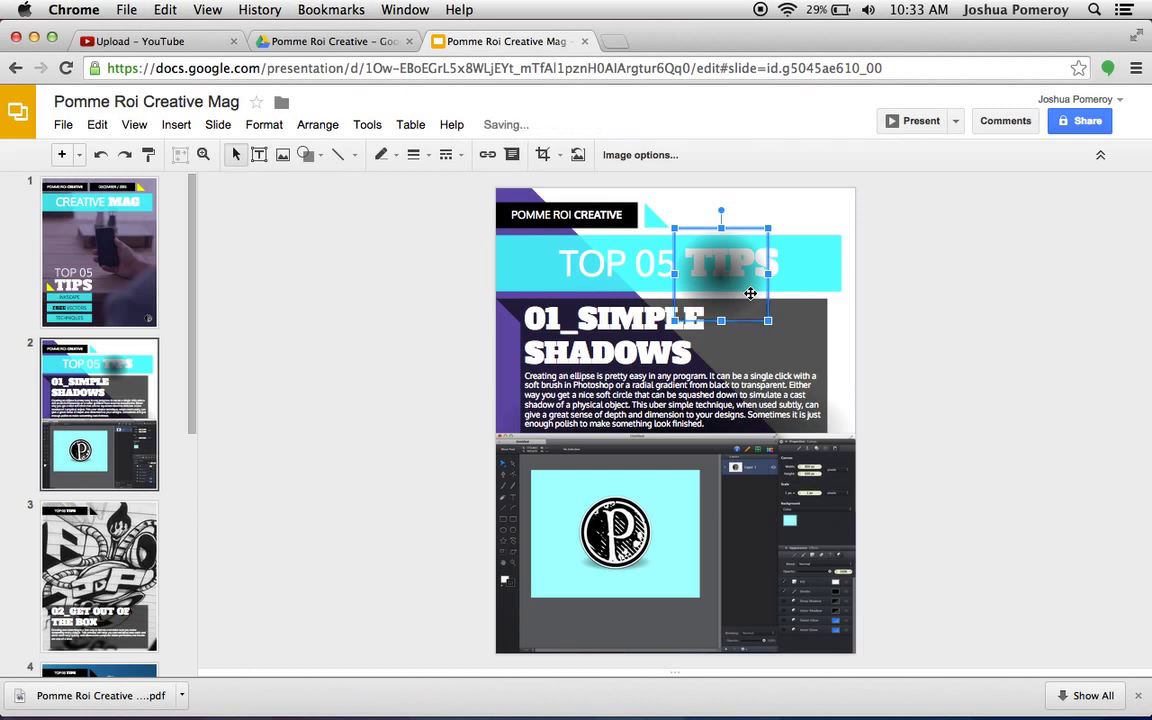
pyautogui.press('super+Down')
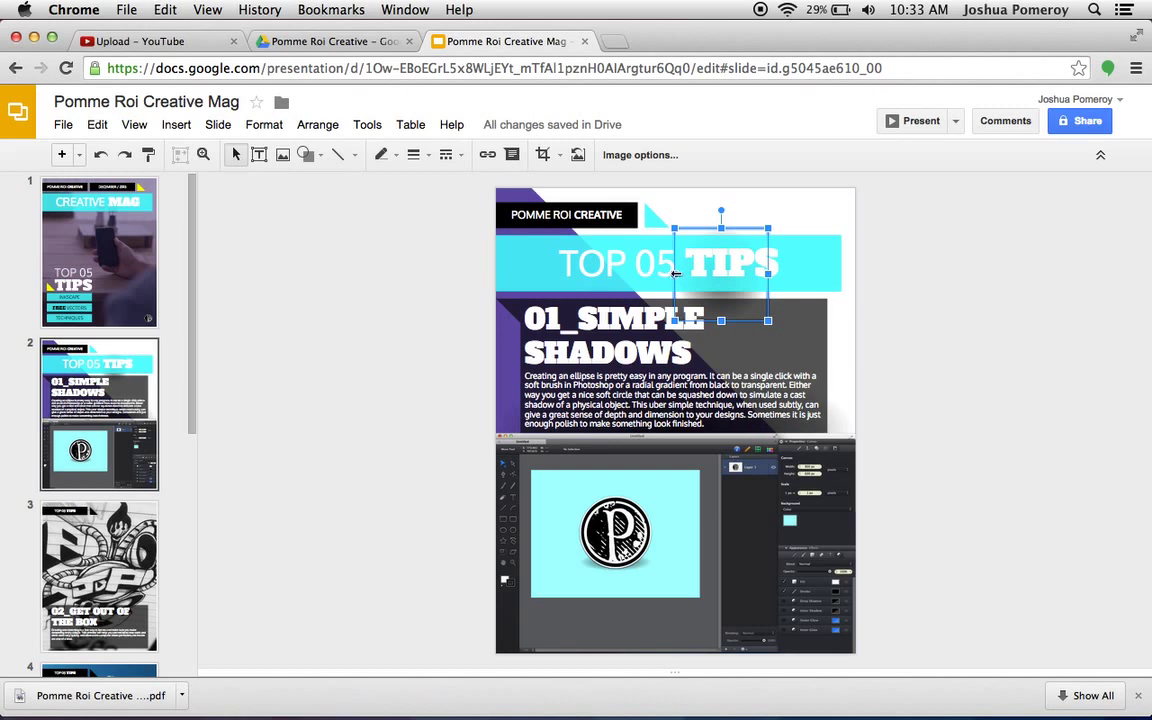
pyautogui.moveTo(676, 273); pyautogui.dragTo(495, 271)
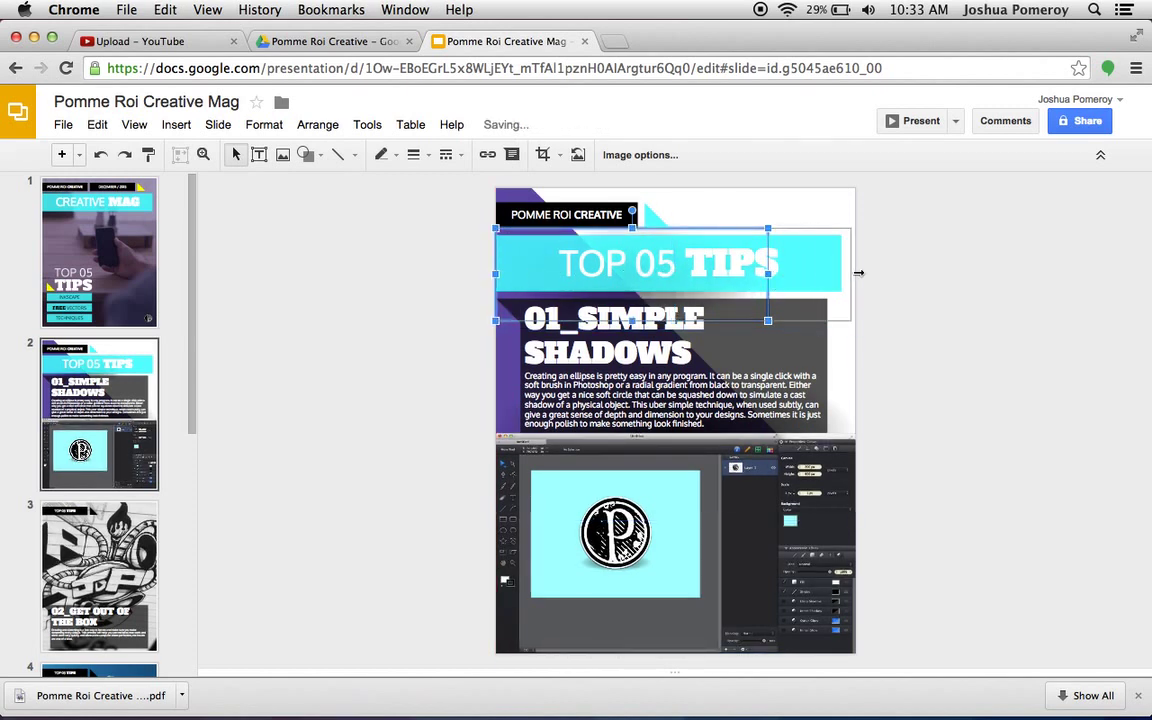
pyautogui.moveTo(769, 274); pyautogui.dragTo(856, 273)
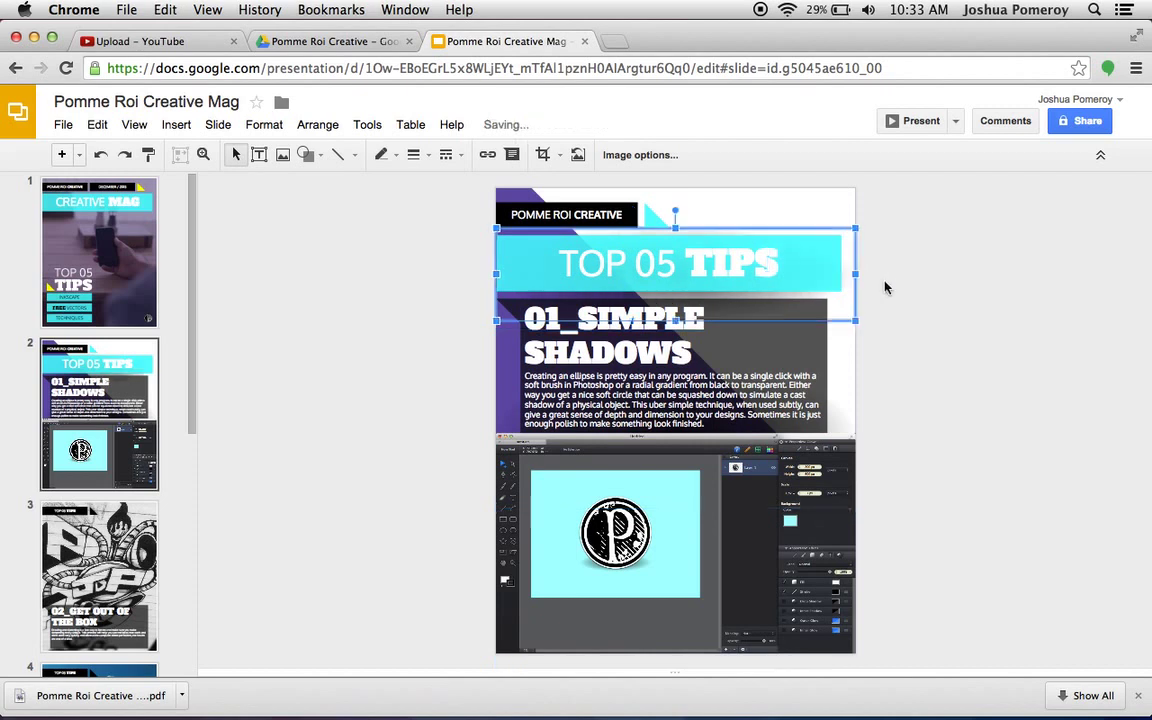
pyautogui.click(949, 309)
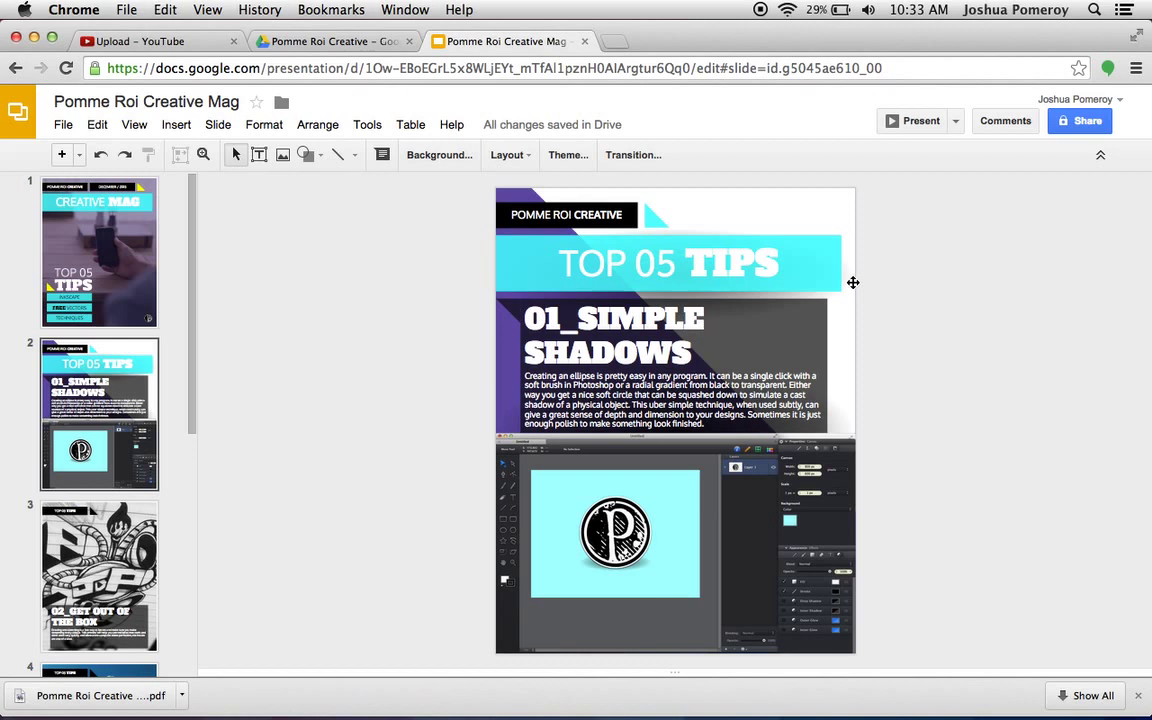
# - Lay the stretched shadow along the lower edge of the 01_SIMPLE SHADOWS article box
pyautogui.moveTo(852, 277); pyautogui.dragTo(439, 309)
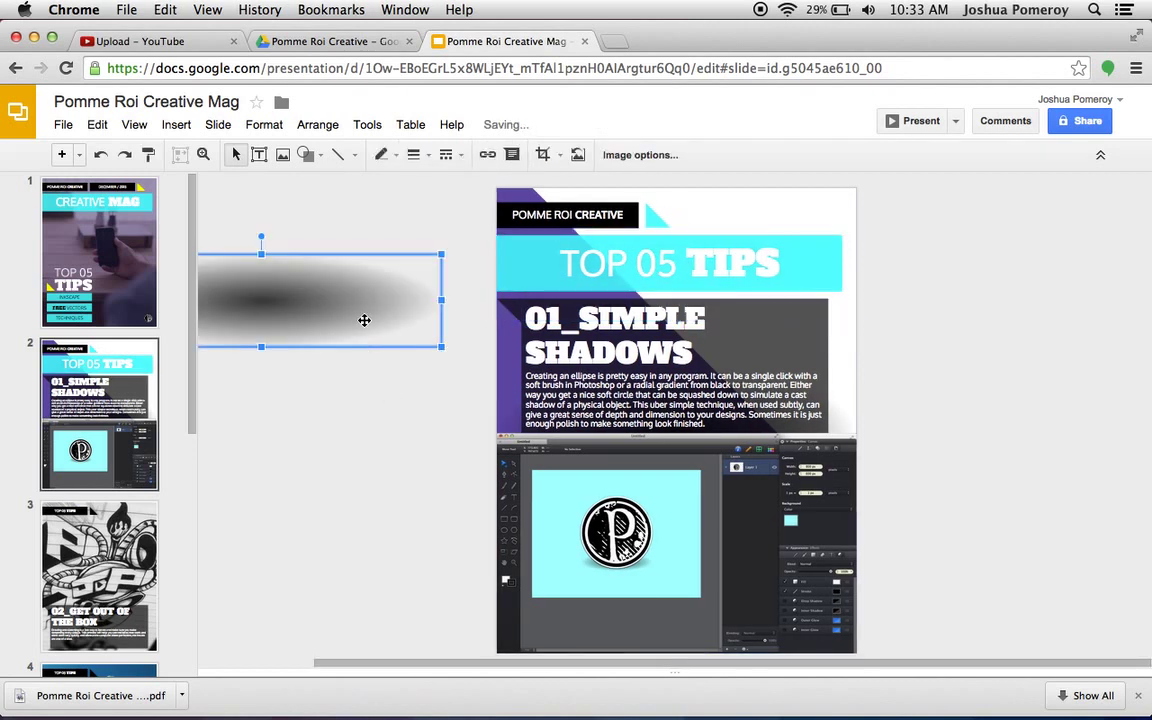
pyautogui.moveTo(366, 319); pyautogui.dragTo(783, 440)
pyautogui.click(942, 435)
pyautogui.click(832, 417)
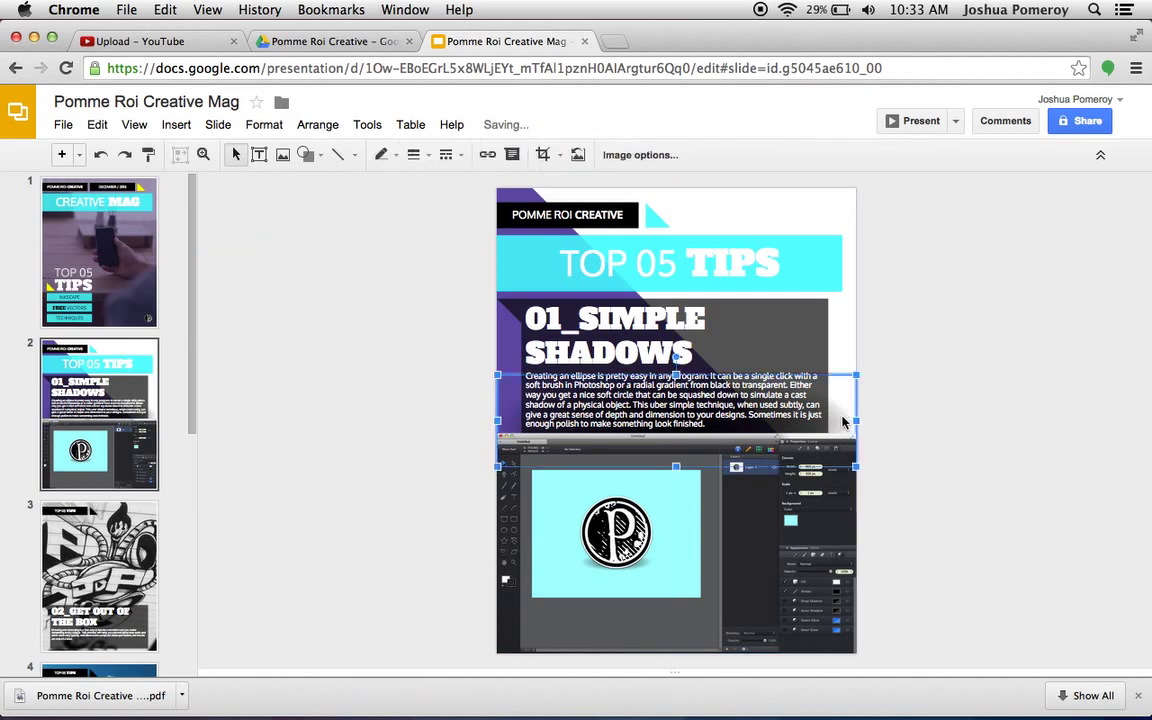
pyautogui.click(915, 434)
pyautogui.scroll(-2, 852, 426)
pyautogui.scroll(2, 877, 453)
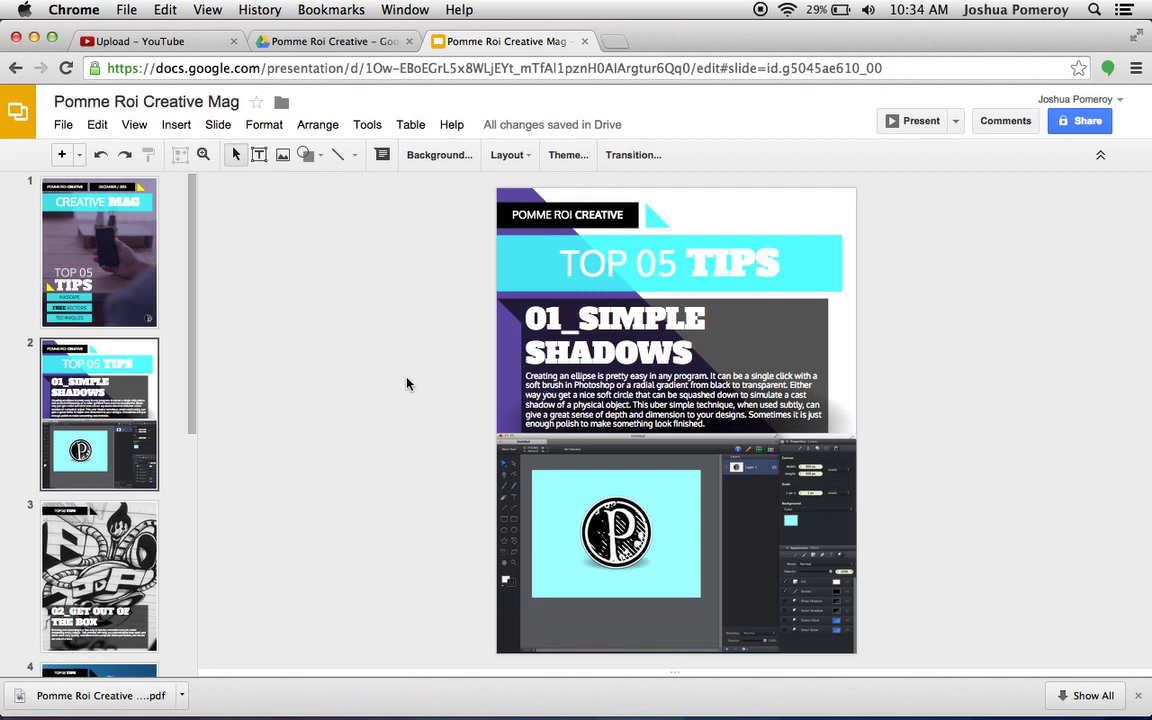
# - Browse the Shapes list without adding one, then move the shadow strip into the left margin
pyautogui.click(320, 161)
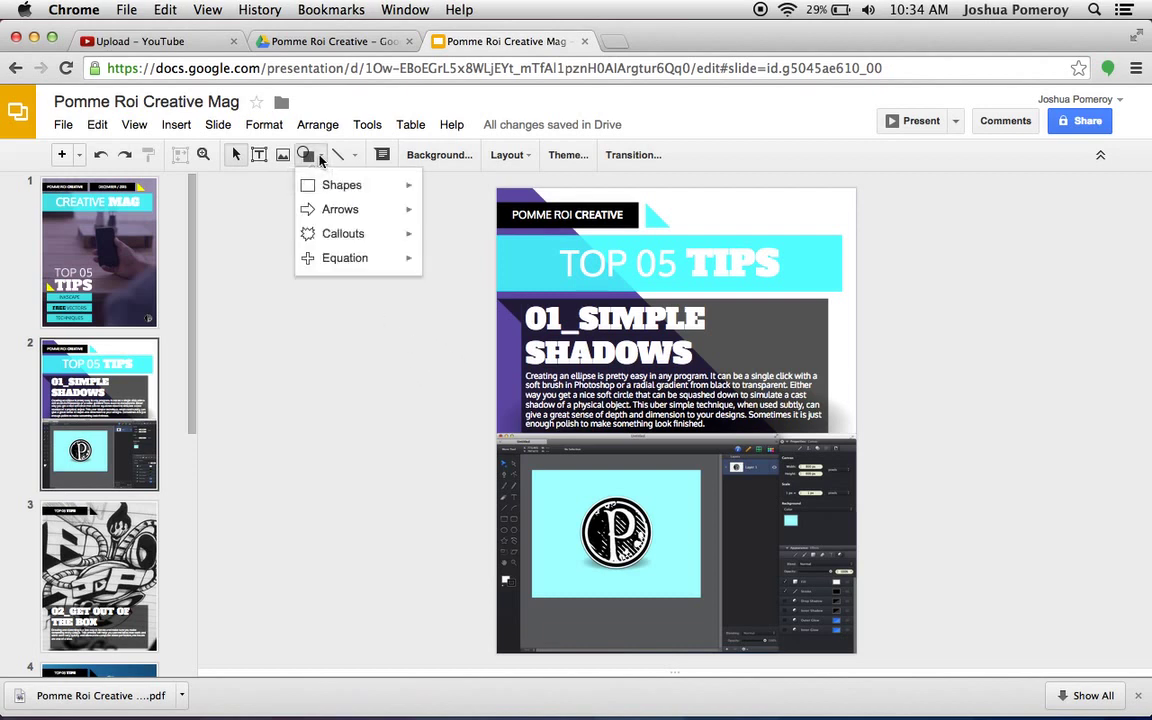
pyautogui.moveTo(341, 189)
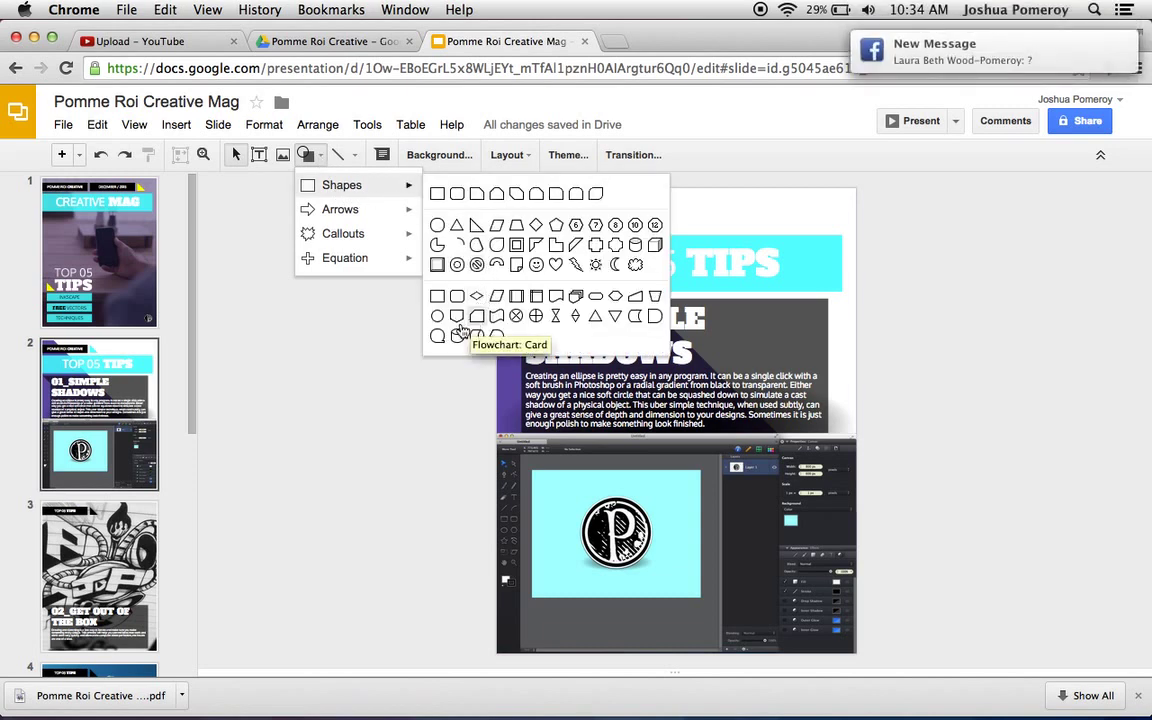
pyautogui.click(370, 368)
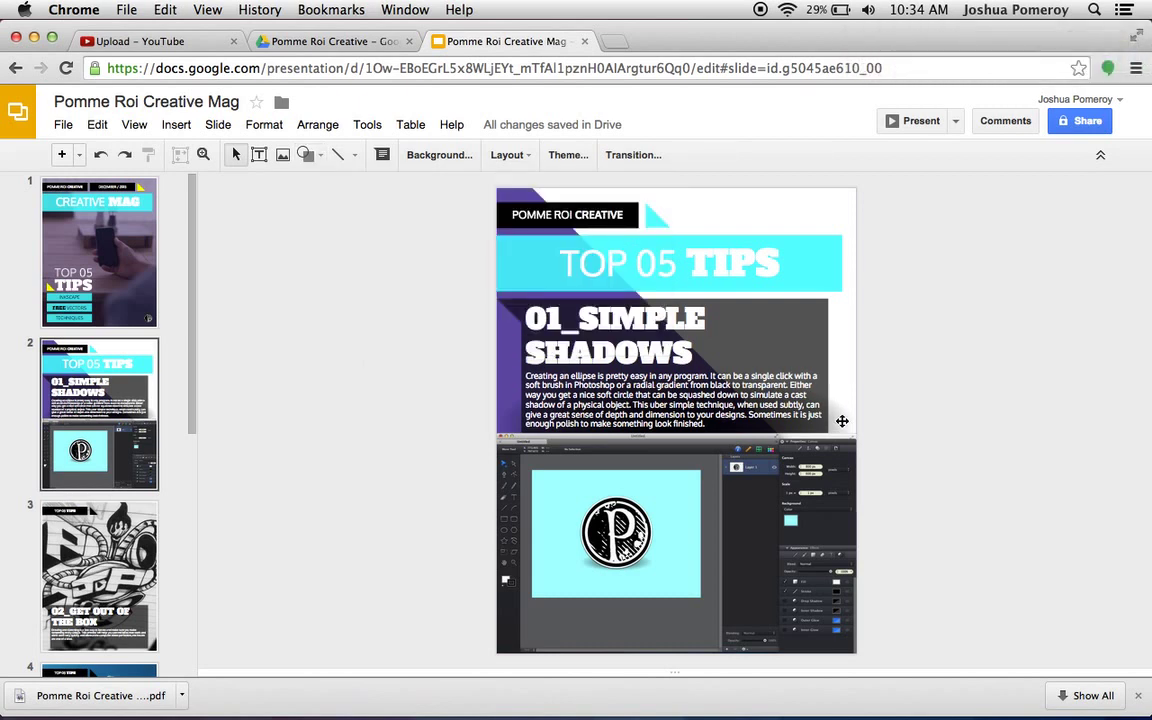
pyautogui.moveTo(841, 419); pyautogui.dragTo(451, 249)
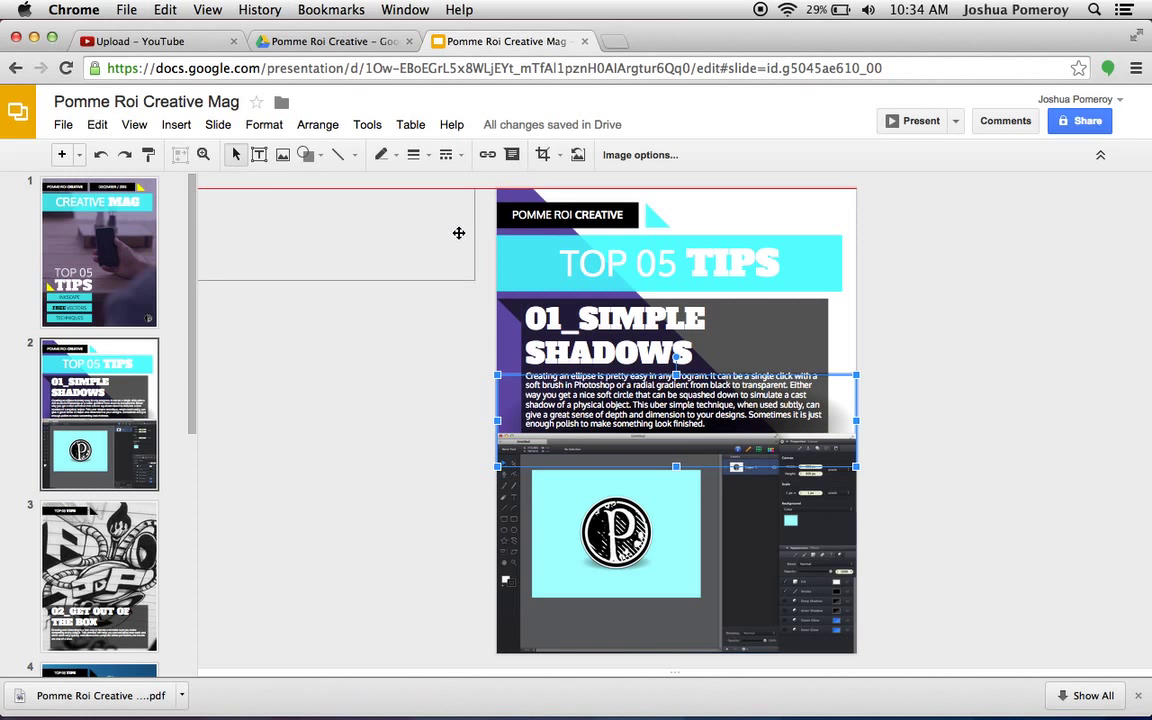
pyautogui.click(463, 369)
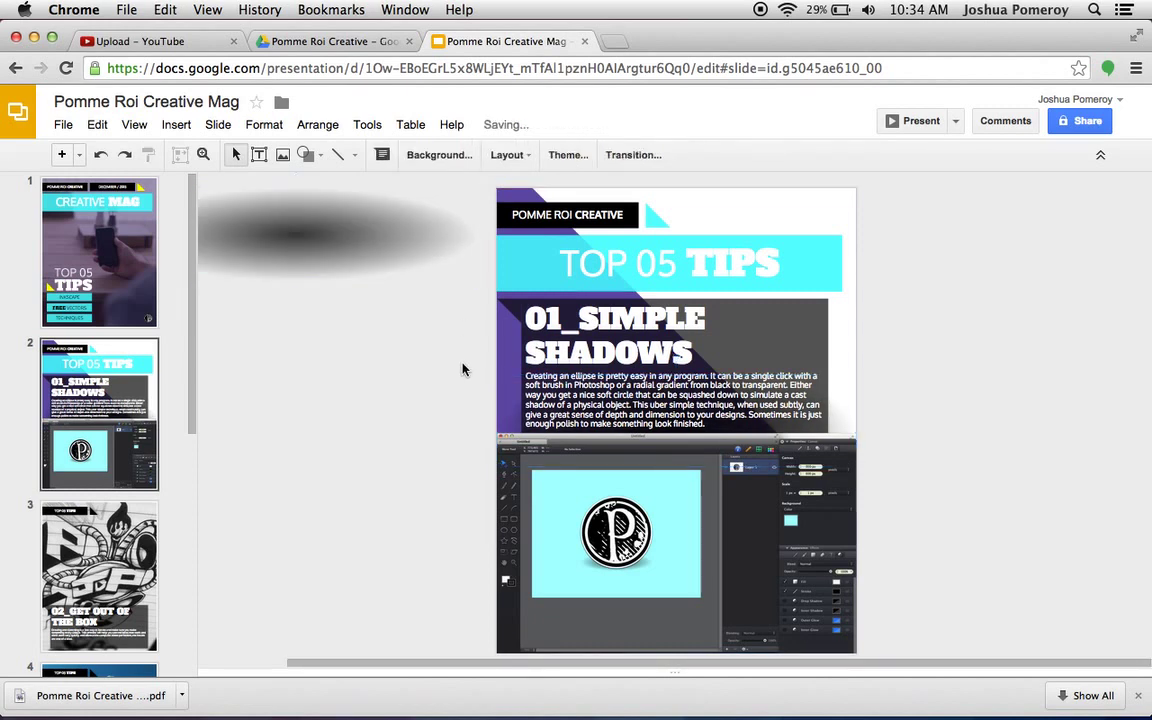